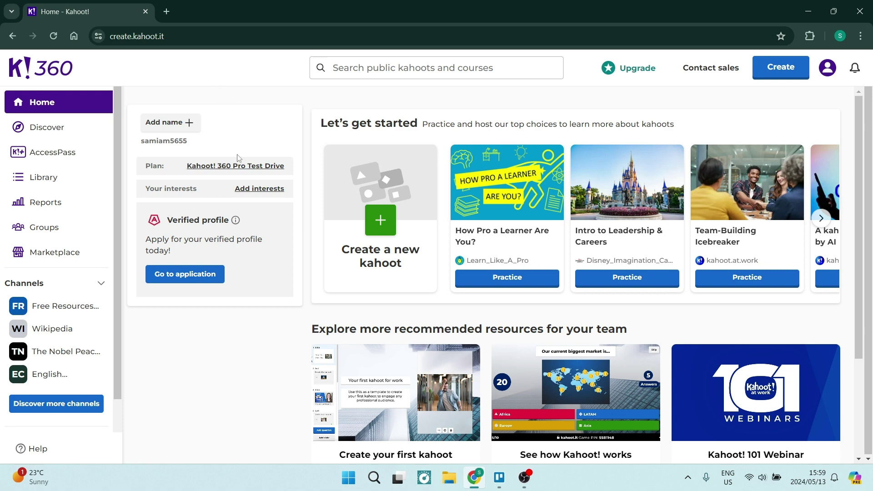
Start a brand-new kahoot from the Create a new kahoot card
{"action": "left_click", "coordinate": [775, 75]}
{"action": "left_click", "coordinate": [387, 221]}
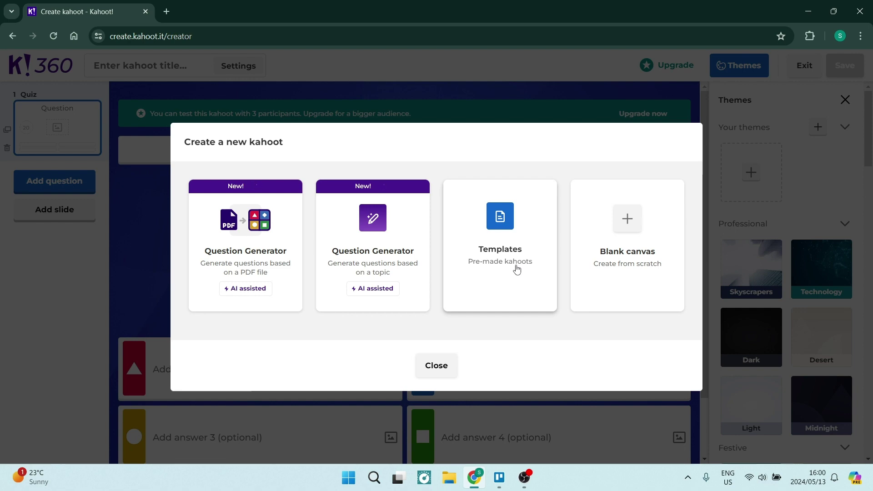
Start from Blank canvas and place the cursor in the empty question text box
{"action": "left_click", "coordinate": [624, 230]}
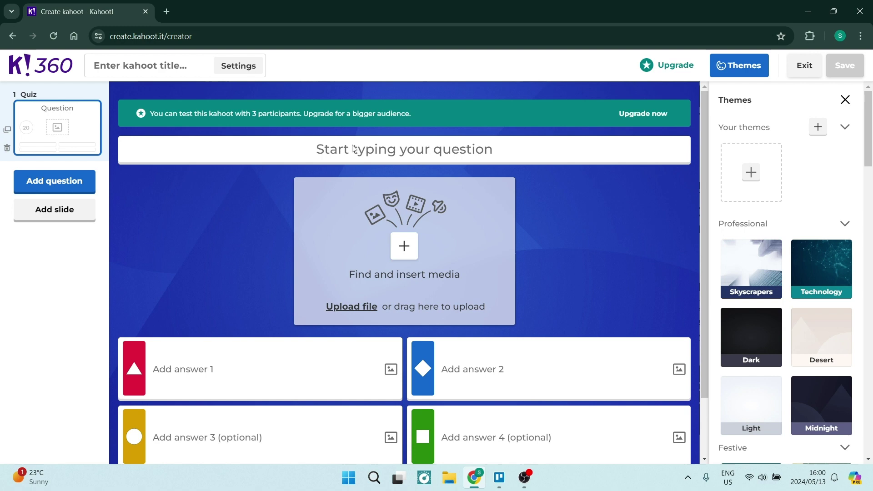
{"action": "left_click", "coordinate": [406, 150]}
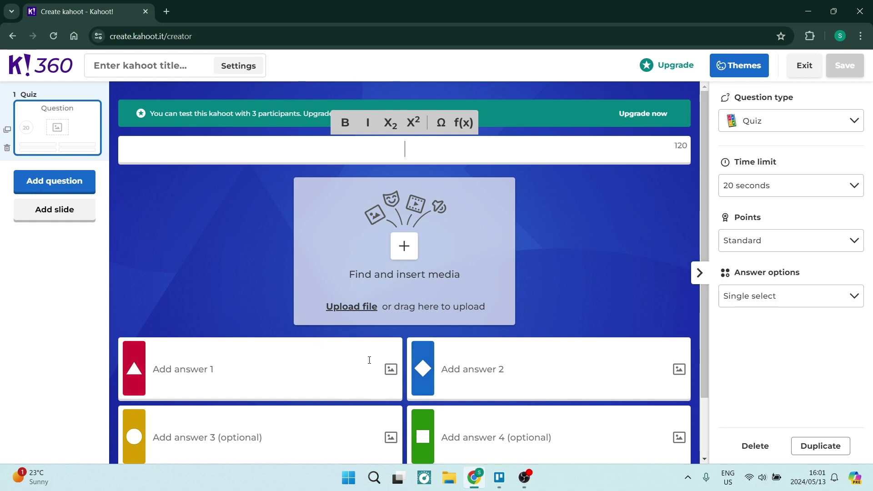
Click into answer 1 and away again so the untitled kahoot autosaves to drafts
{"action": "scroll", "coordinate": [369, 360], "scroll_direction": "down", "scroll_amount": 2}
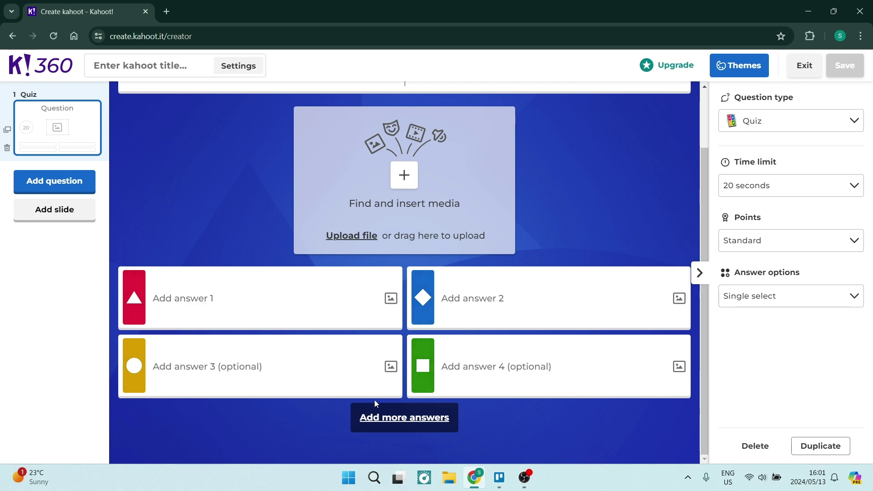
{"action": "left_click", "coordinate": [232, 295]}
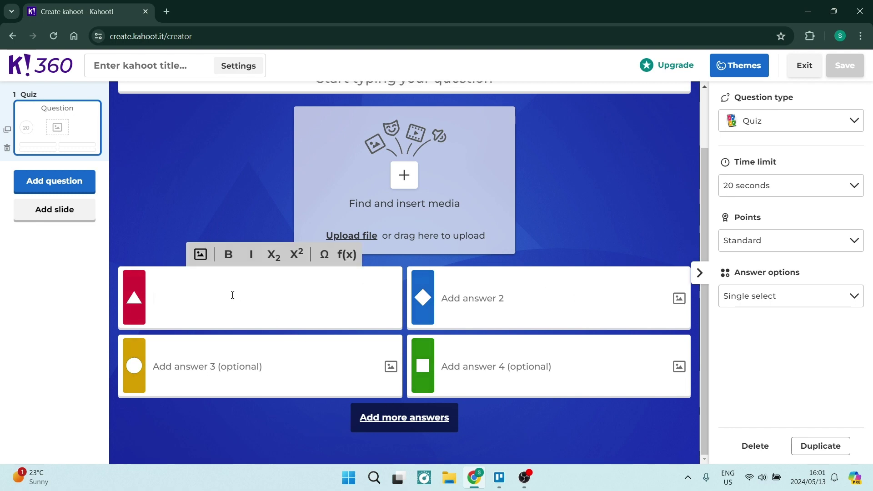
{"action": "left_click", "coordinate": [231, 204]}
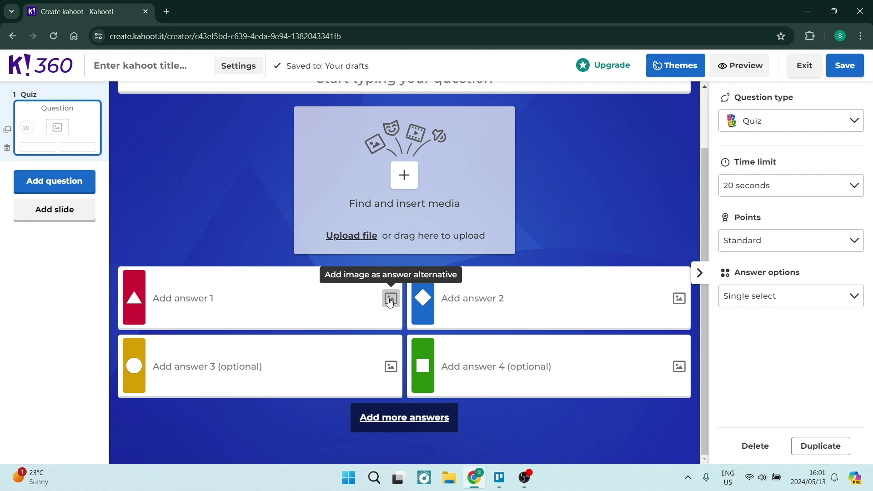
{"action": "scroll", "coordinate": [206, 192], "scroll_direction": "up", "scroll_amount": 3}
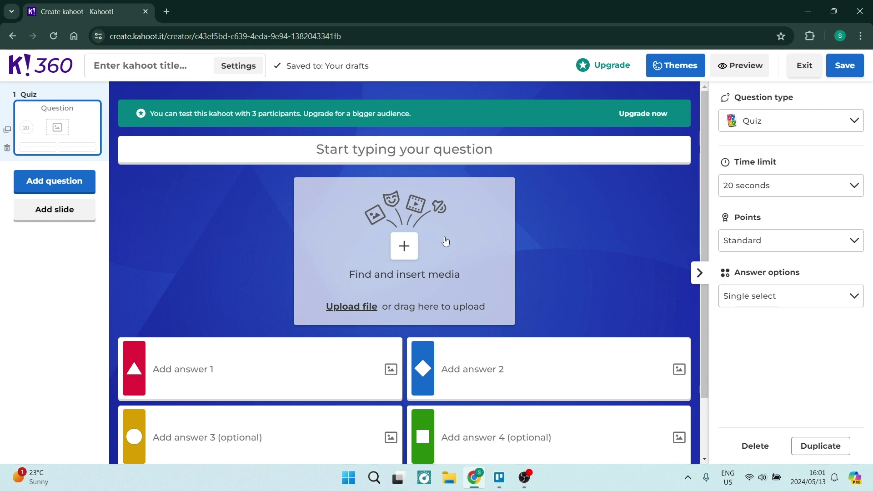
Copy 'What is the capital city of France?' from Copilot's list and select the question field
{"action": "left_click", "coordinate": [856, 478]}
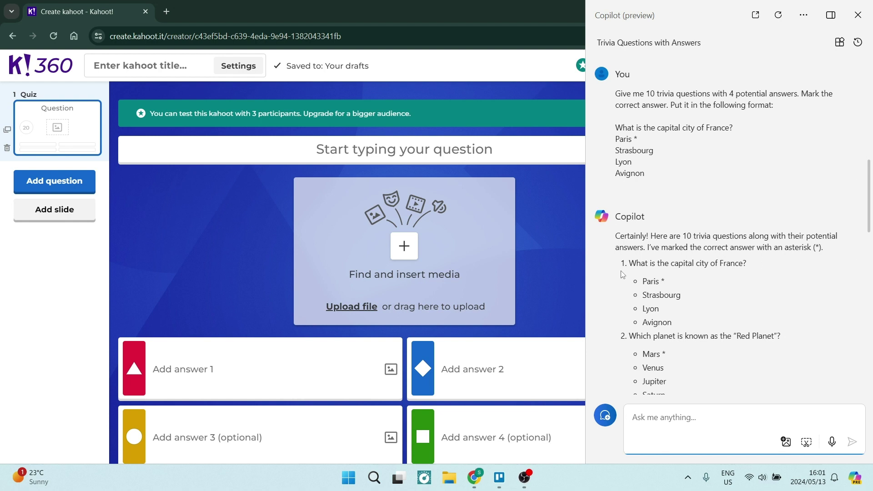
{"action": "triple_click", "coordinate": [667, 264]}
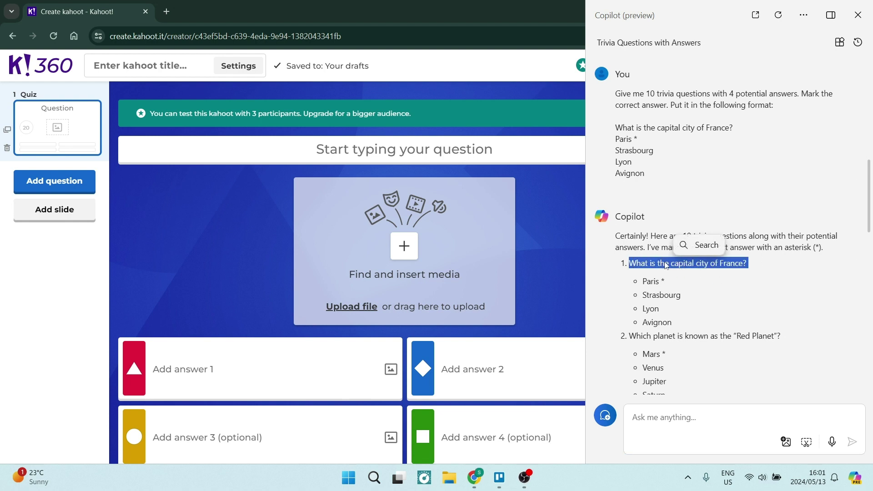
{"action": "key", "text": "ctrl+c"}
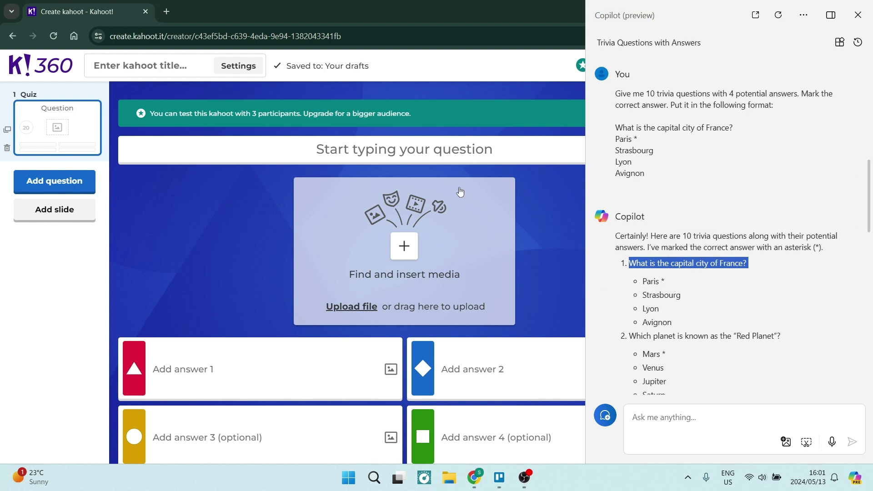
{"action": "left_click", "coordinate": [430, 150]}
Paste the France question, then fill answers 1 and 2 with Strasbourg and Lyon from Copilot
{"action": "key", "text": "ctrl+v"}
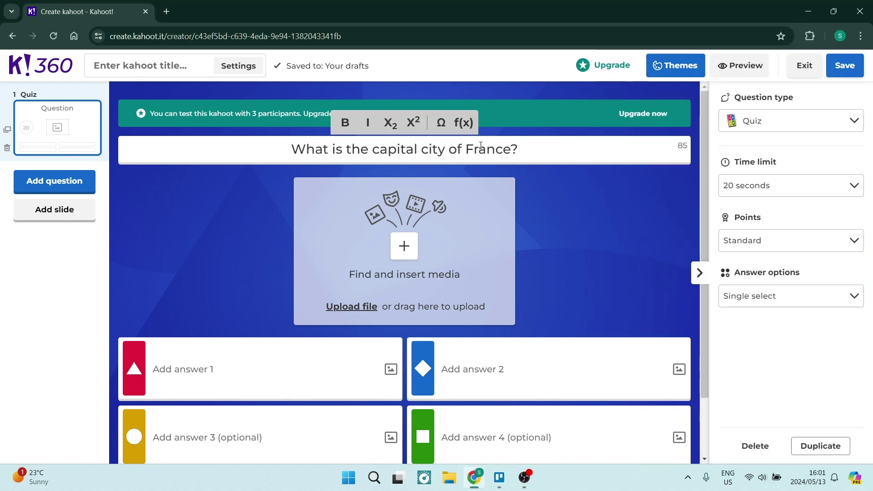
{"action": "left_click", "coordinate": [855, 477]}
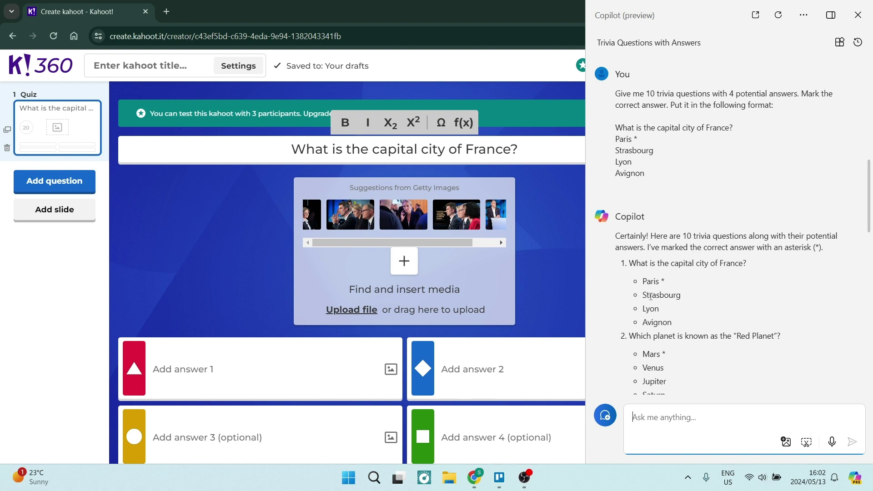
{"action": "double_click", "coordinate": [654, 296]}
{"action": "left_click", "coordinate": [298, 370]}
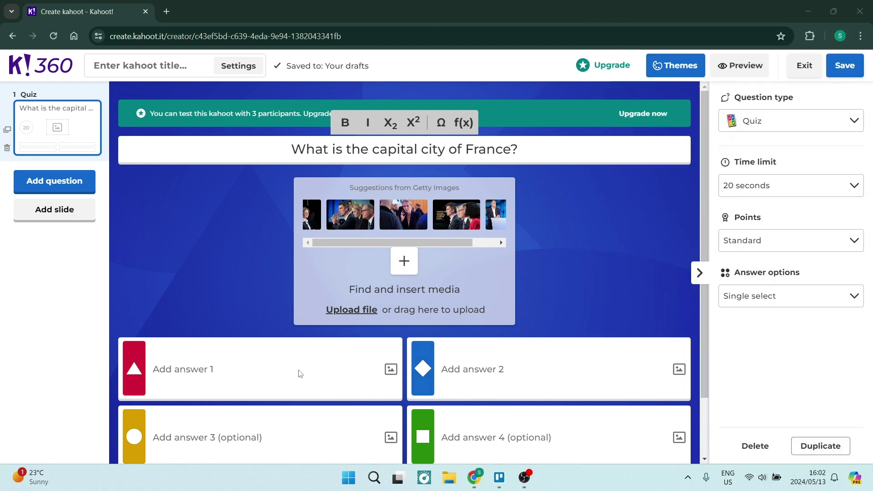
{"action": "key", "text": "ctrl+v"}
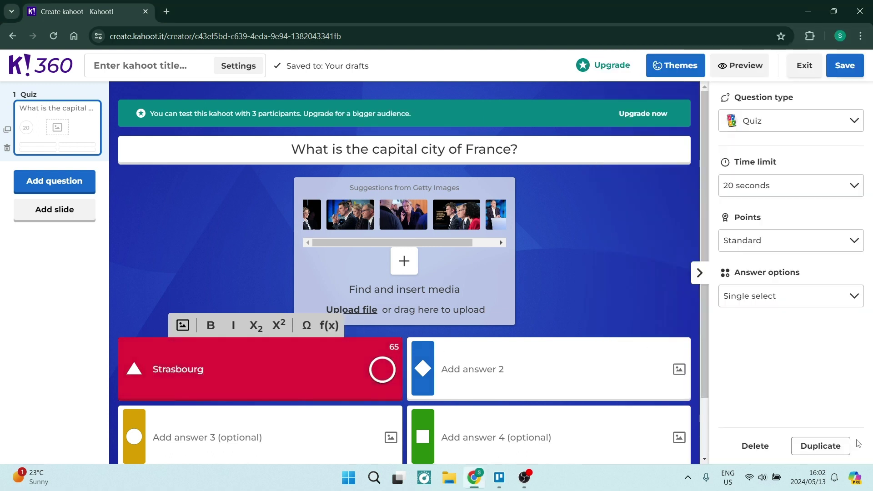
{"action": "left_click", "coordinate": [855, 477]}
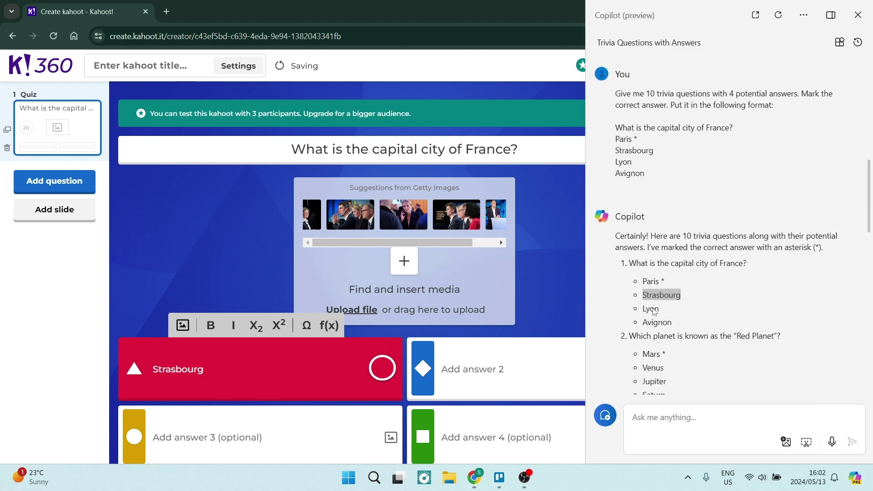
{"action": "double_click", "coordinate": [651, 309]}
{"action": "key", "text": "ctrl+c"}
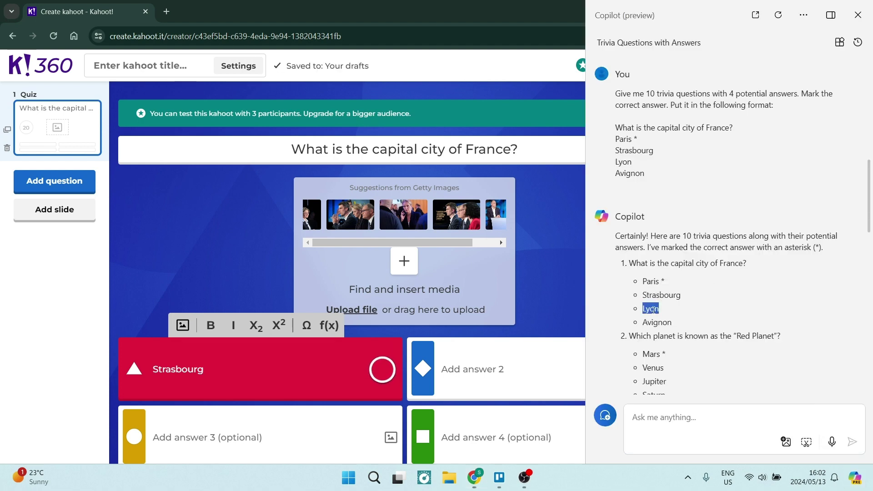
{"action": "left_click", "coordinate": [511, 380]}
{"action": "key", "text": "ctrl+v"}
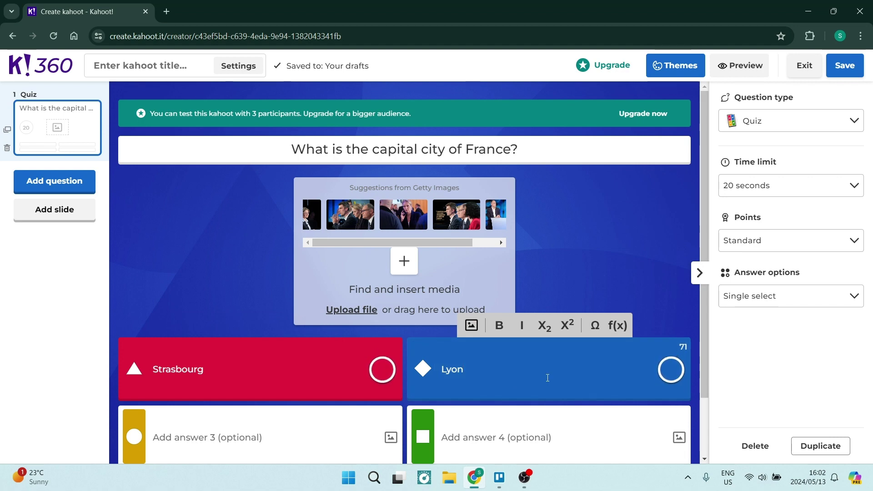
Fill answers 3 and 4 with Avignon and Paris copied from Copilot
{"action": "scroll", "coordinate": [548, 378], "scroll_direction": "down", "scroll_amount": 1}
{"action": "left_click", "coordinate": [855, 478]}
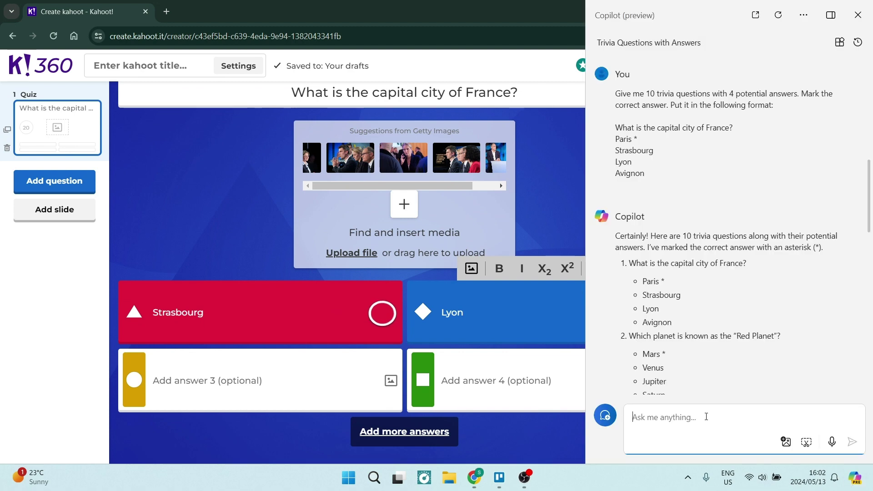
{"action": "double_click", "coordinate": [656, 323]}
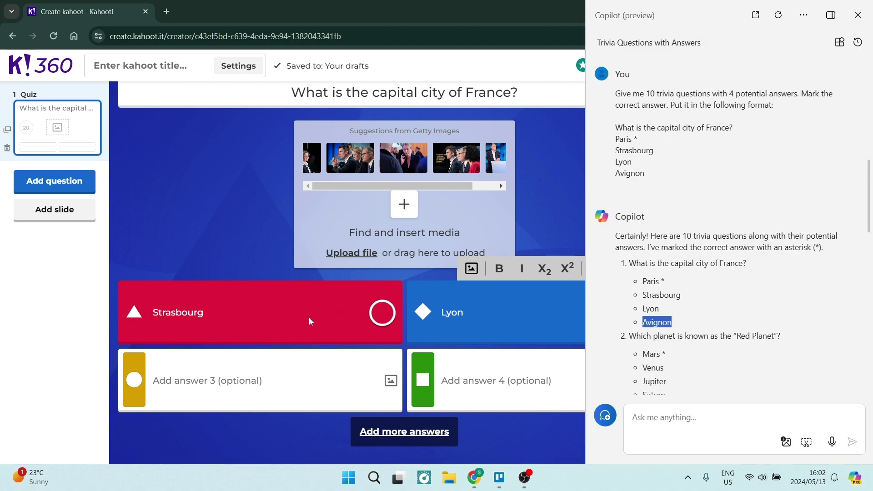
{"action": "left_click", "coordinate": [211, 380]}
{"action": "key", "text": "ctrl+v"}
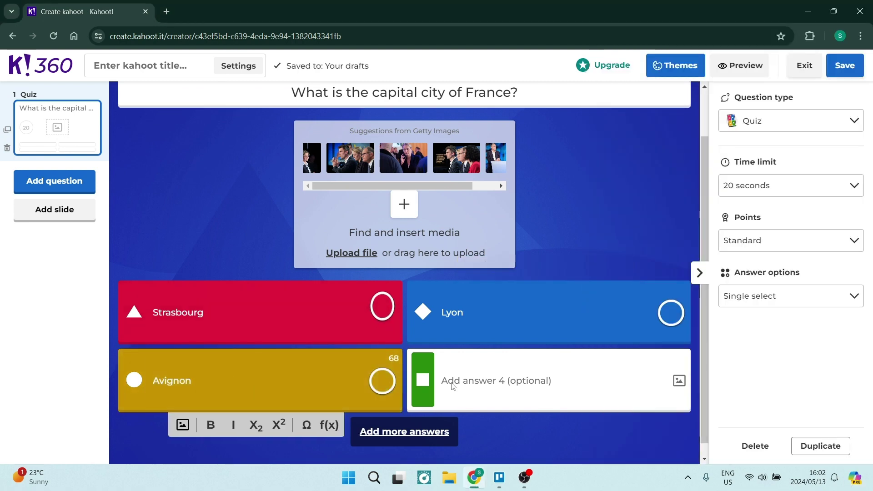
{"action": "left_click", "coordinate": [856, 477]}
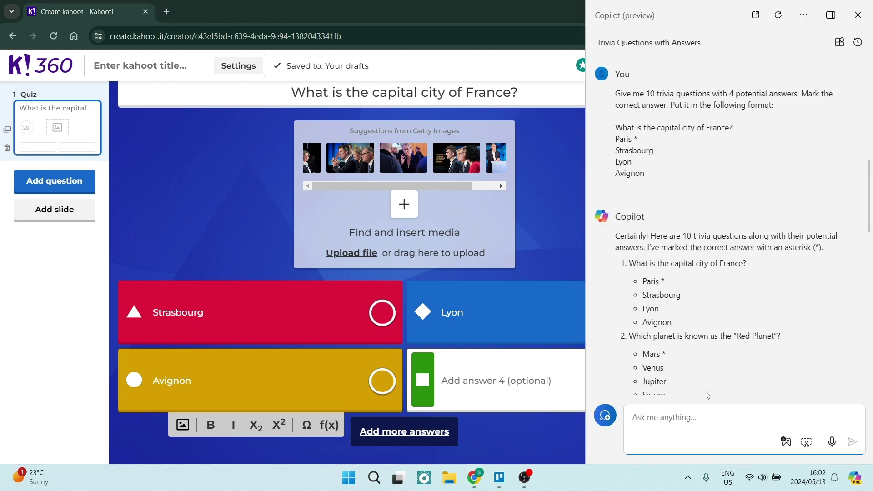
{"action": "double_click", "coordinate": [650, 282]}
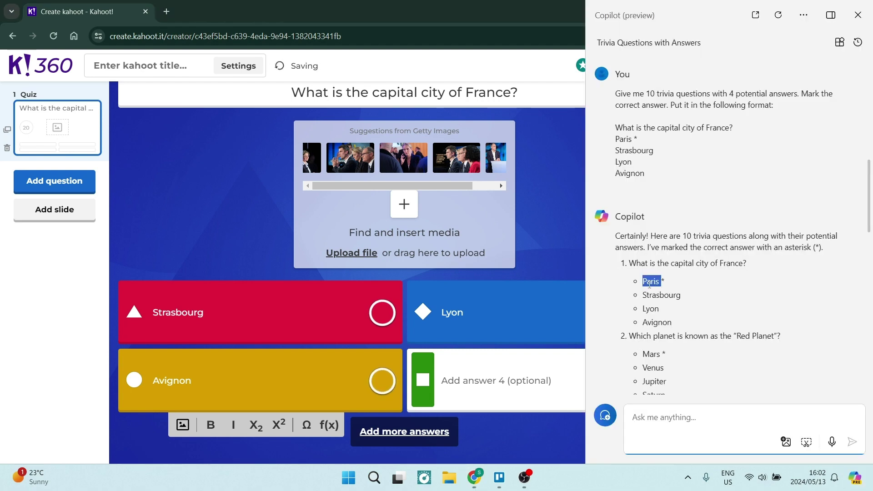
{"action": "left_click", "coordinate": [550, 382]}
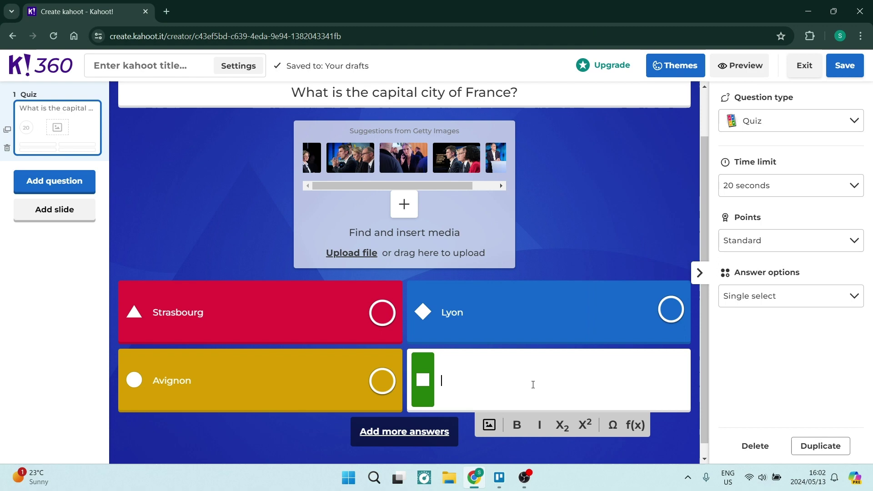
{"action": "key", "text": "ctrl+v"}
{"action": "left_click", "coordinate": [558, 236]}
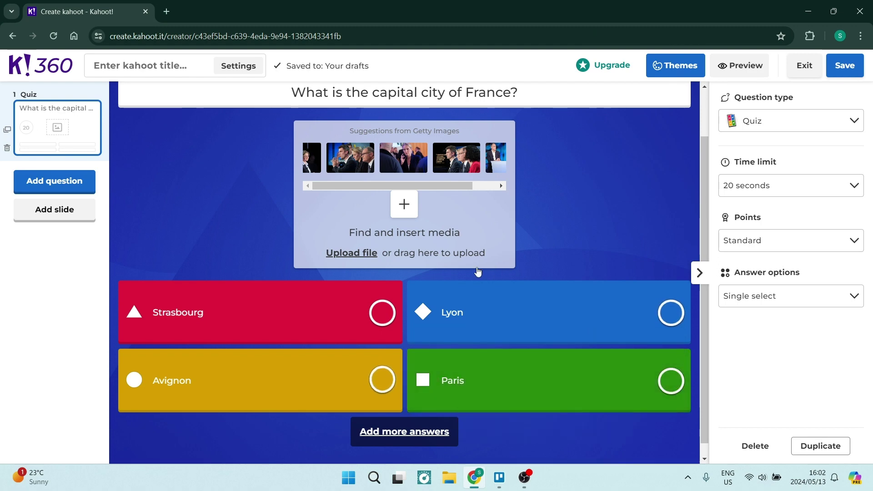
Search the question media for 'france' and pick the Eiffel Tower sunset photo
{"action": "scroll", "coordinate": [461, 269], "scroll_direction": "up", "scroll_amount": 2}
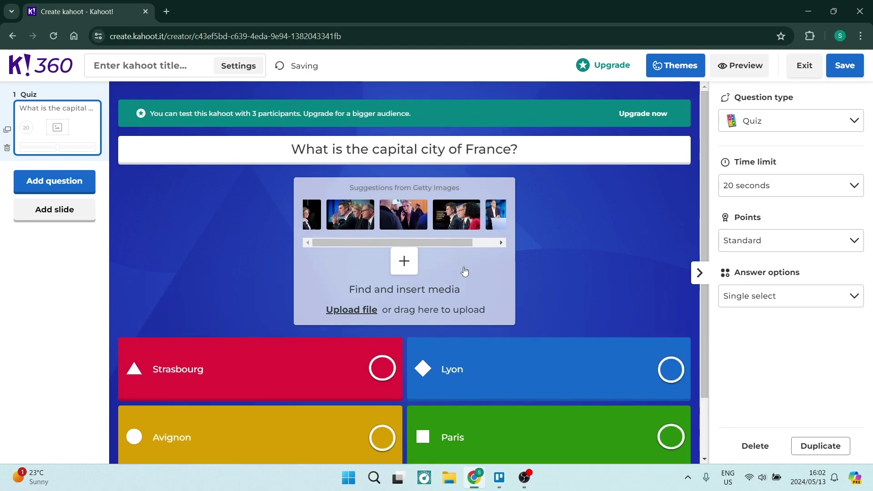
{"action": "left_click", "coordinate": [403, 261]}
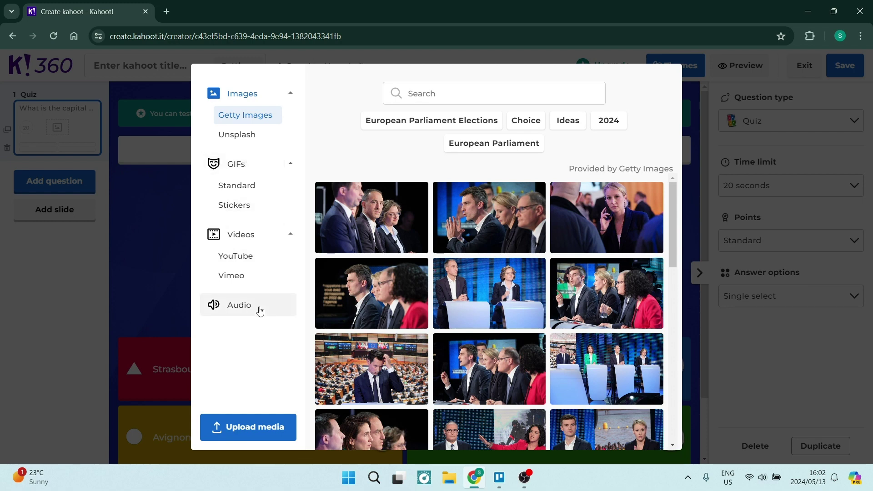
{"action": "left_click", "coordinate": [434, 94]}
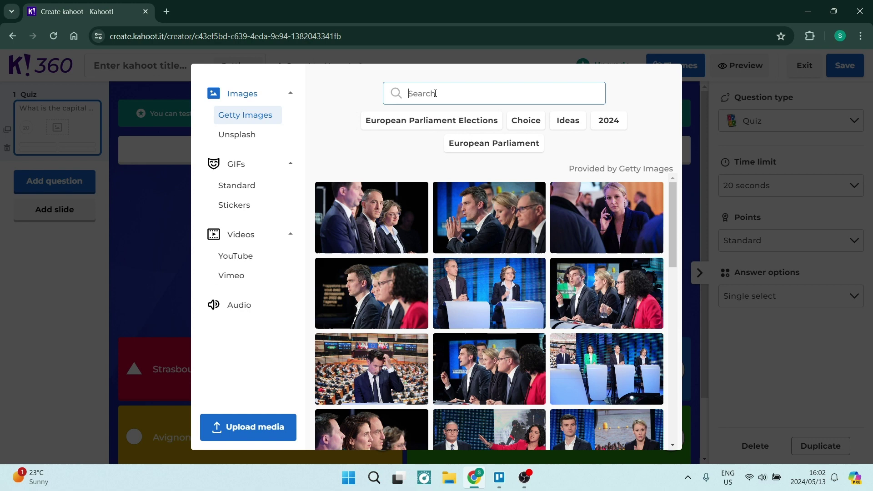
{"action": "type", "text": "fra"}
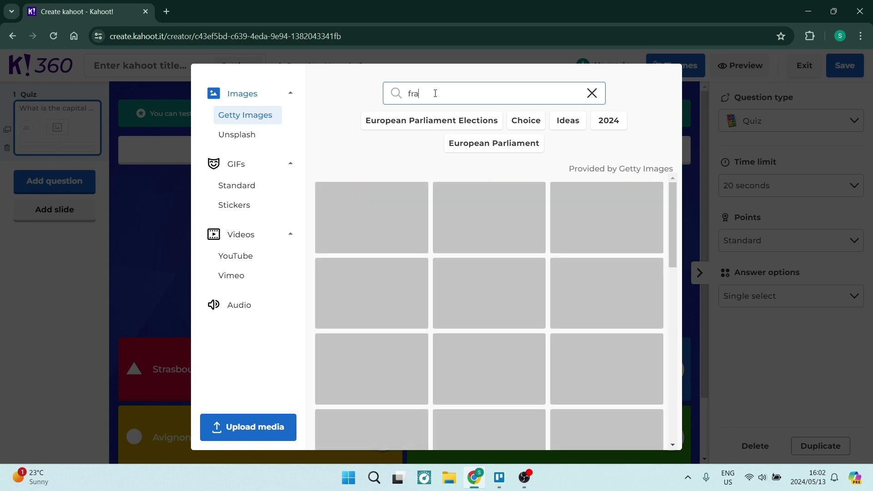
{"action": "type", "text": "nce"}
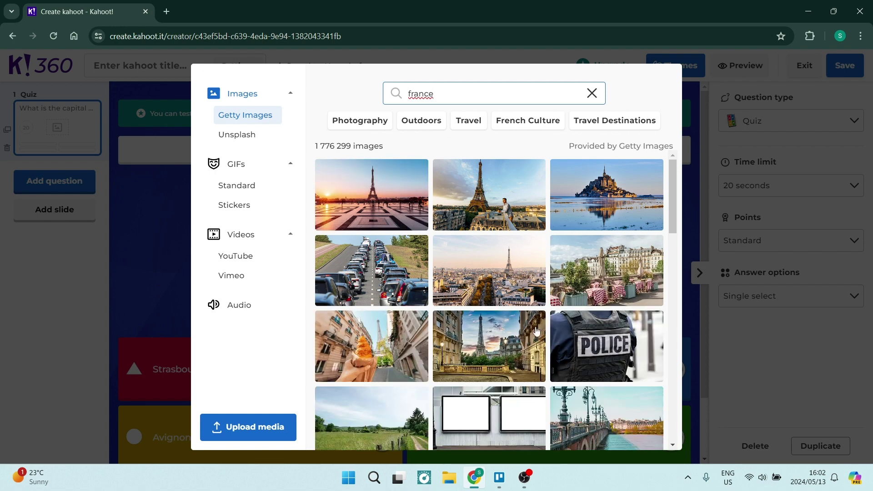
{"action": "left_click", "coordinate": [368, 207]}
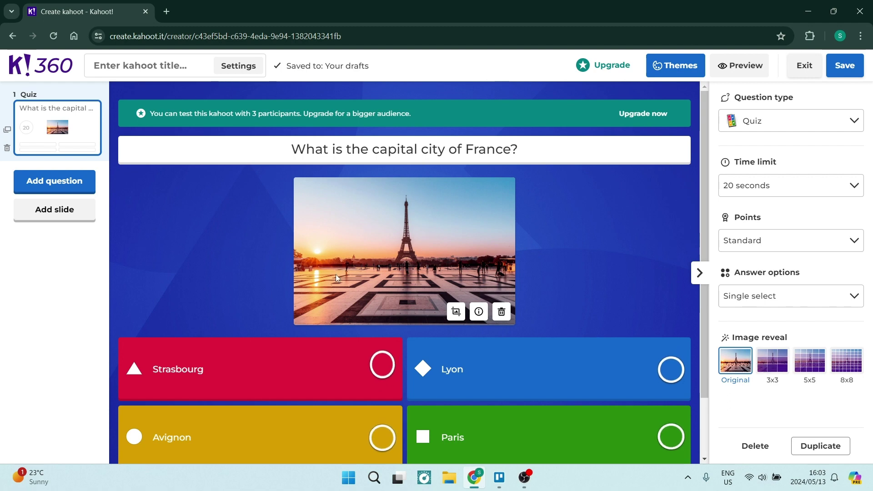
Compare 3x3, 5x5 and 8x8 image reveals on the Eiffel Tower photo, settling on 3x3
{"action": "left_click", "coordinate": [780, 365]}
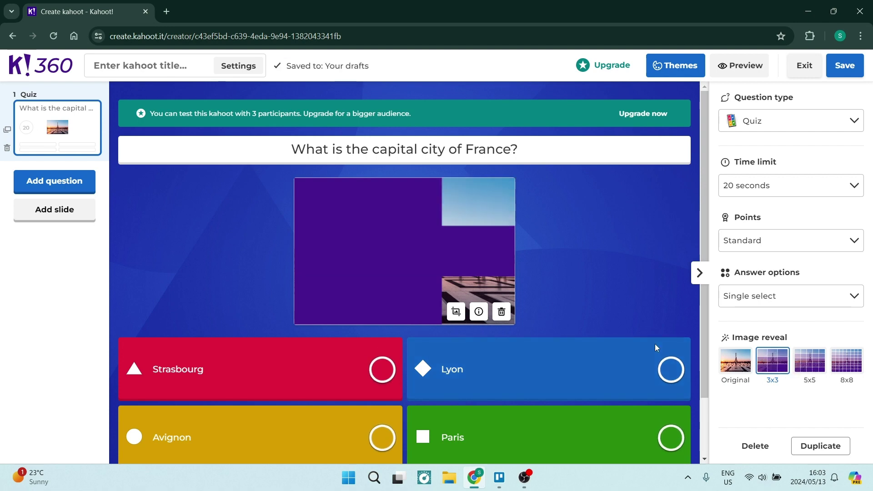
{"action": "left_click", "coordinate": [814, 362]}
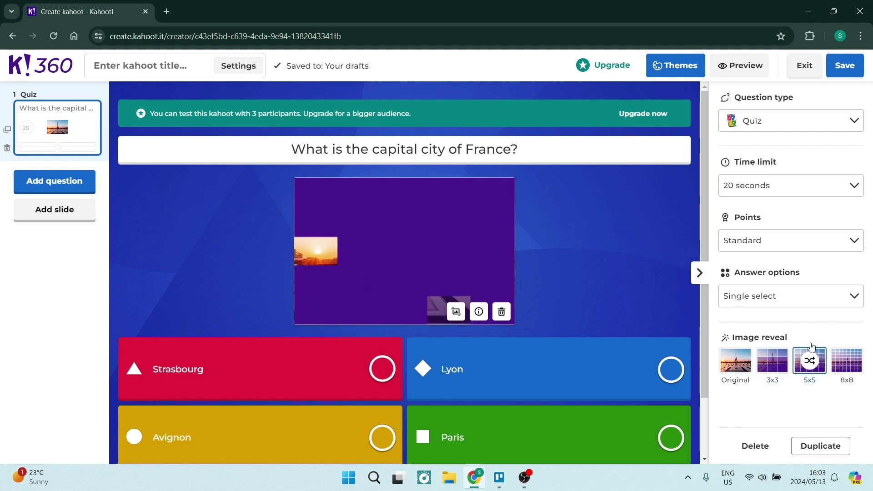
{"action": "left_click", "coordinate": [844, 365]}
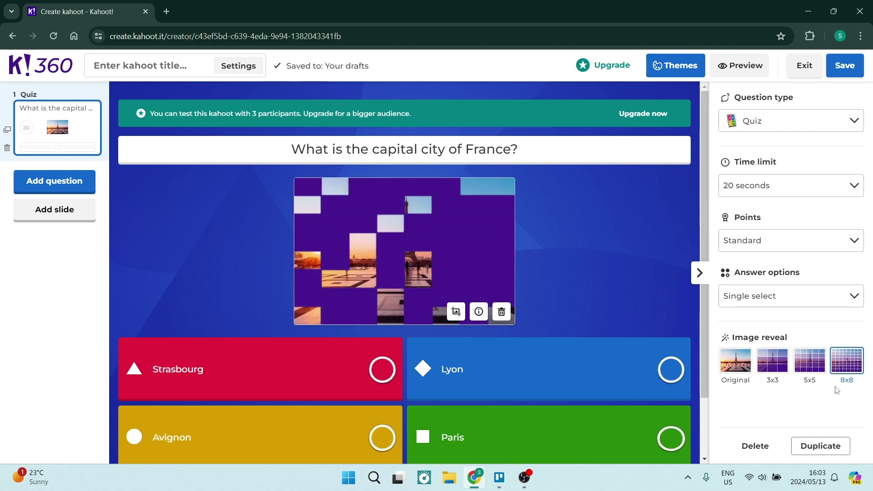
{"action": "left_click", "coordinate": [773, 360]}
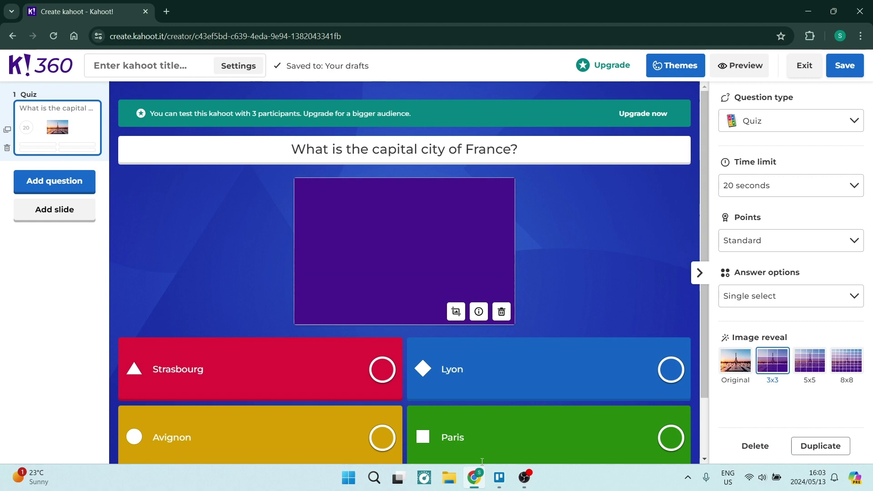
Mark Paris as the correct answer and open the Add question type list
{"action": "left_click", "coordinate": [668, 440]}
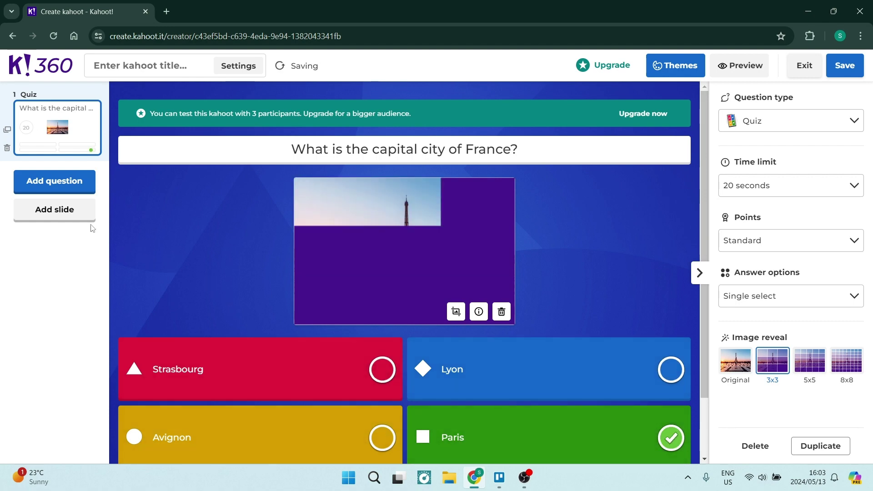
{"action": "left_click", "coordinate": [61, 186]}
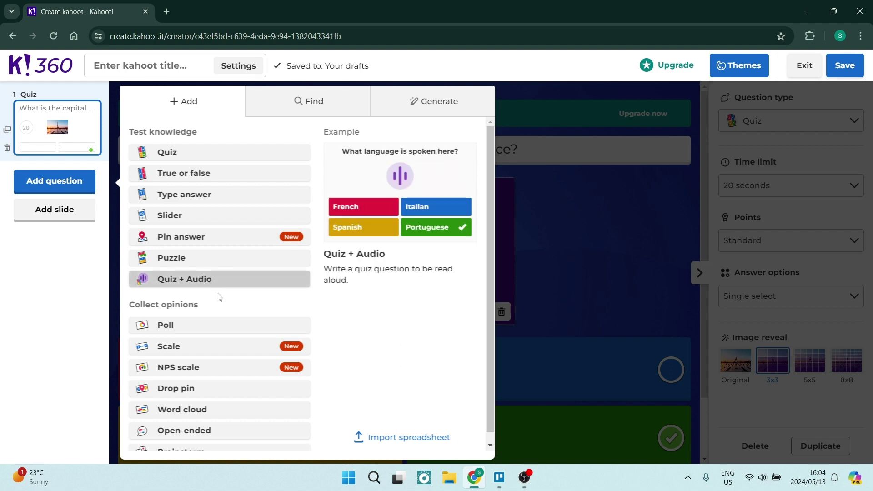
{"action": "scroll", "coordinate": [228, 326], "scroll_direction": "down", "scroll_amount": 1}
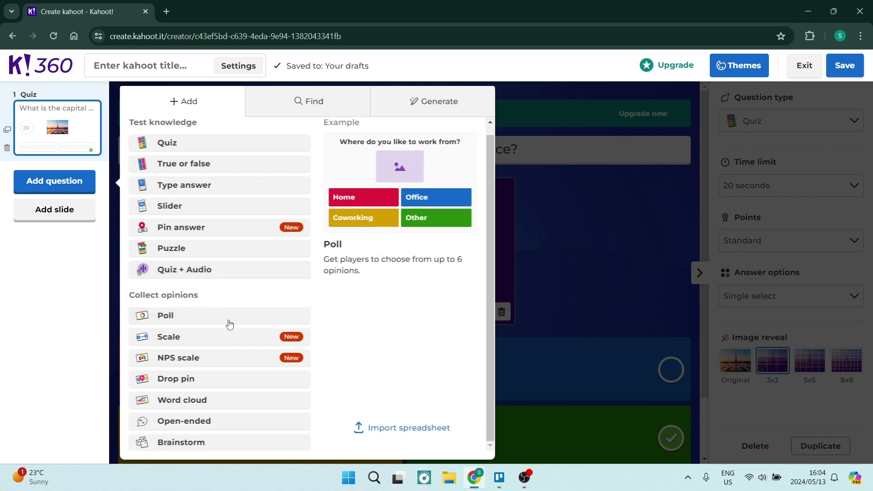
Add a second Quiz question and review its type, Standard points and Single select options
{"action": "left_click", "coordinate": [188, 146]}
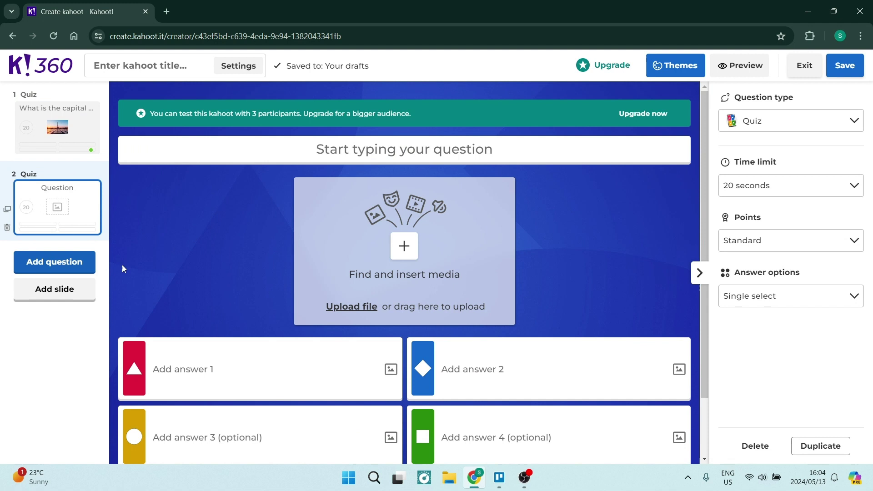
{"action": "left_click", "coordinate": [799, 124]}
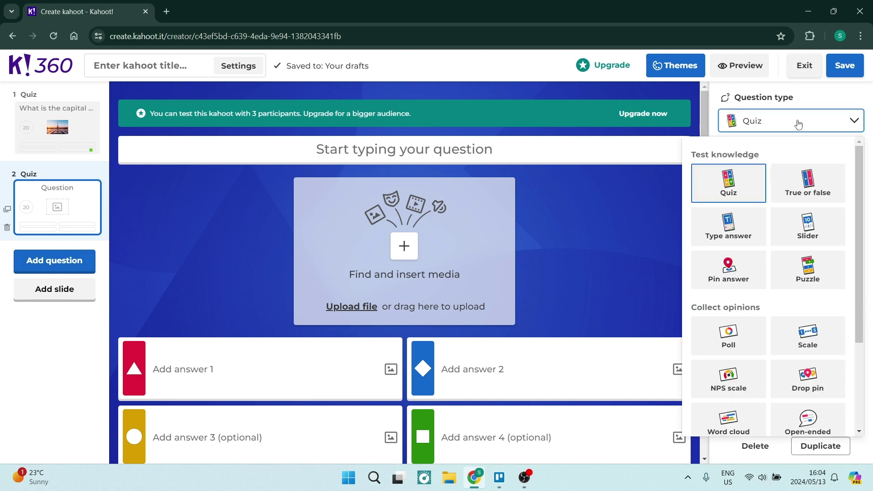
{"action": "left_click", "coordinate": [849, 125]}
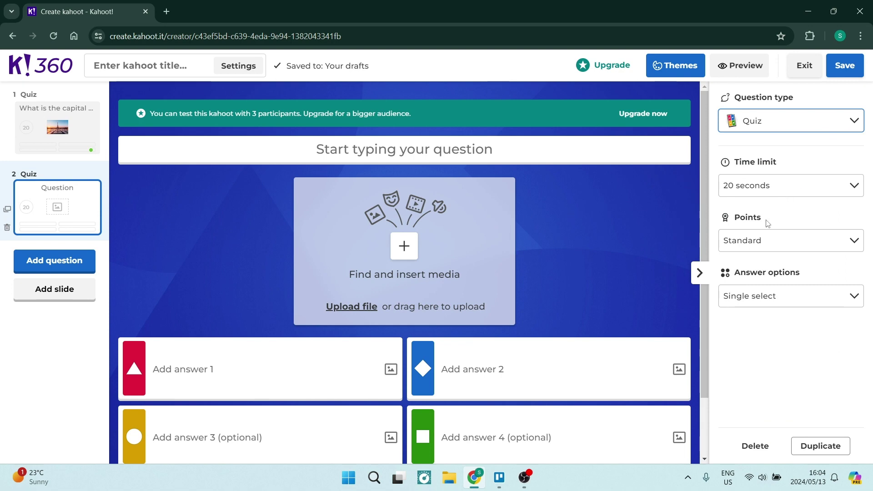
{"action": "left_click", "coordinate": [763, 247]}
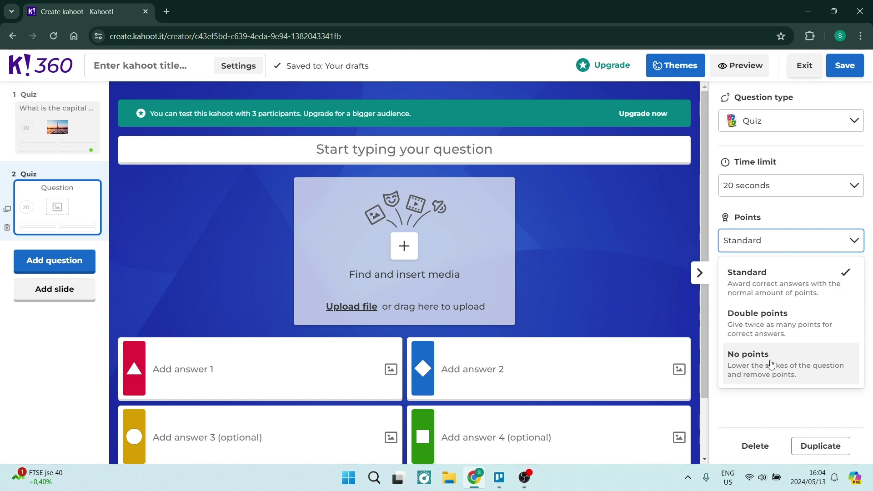
{"action": "left_click", "coordinate": [780, 221]}
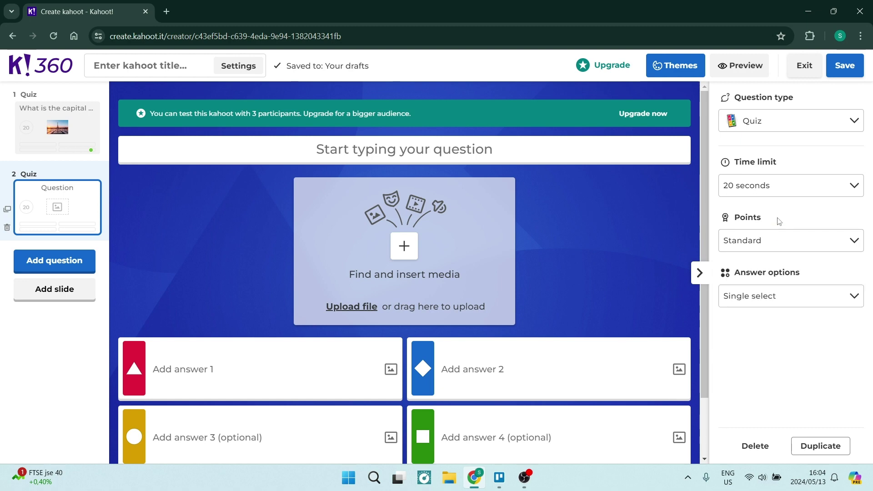
{"action": "left_click", "coordinate": [769, 298]}
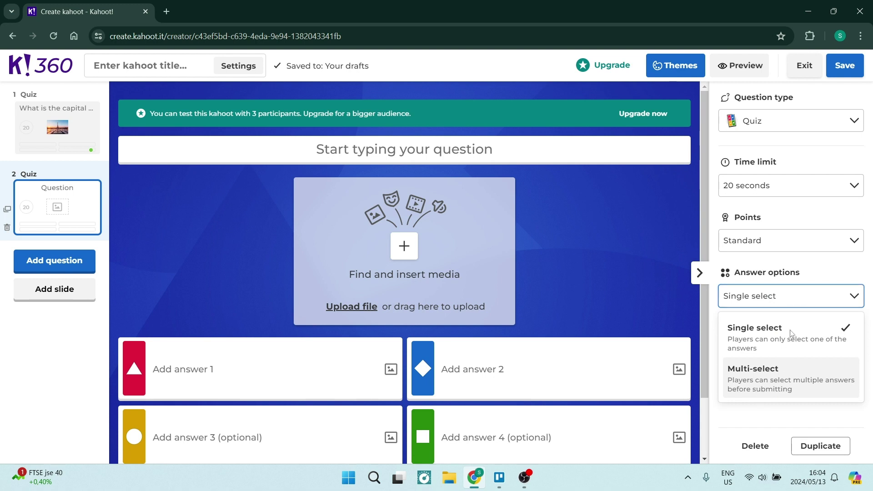
{"action": "left_click", "coordinate": [801, 268]}
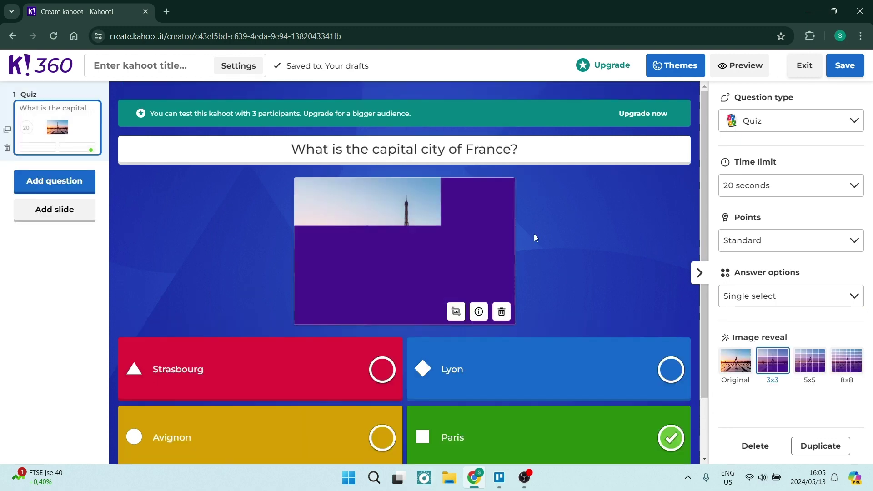
Save the kahoot with the title 'Trivia' and continue past the description
{"action": "left_click", "coordinate": [852, 67]}
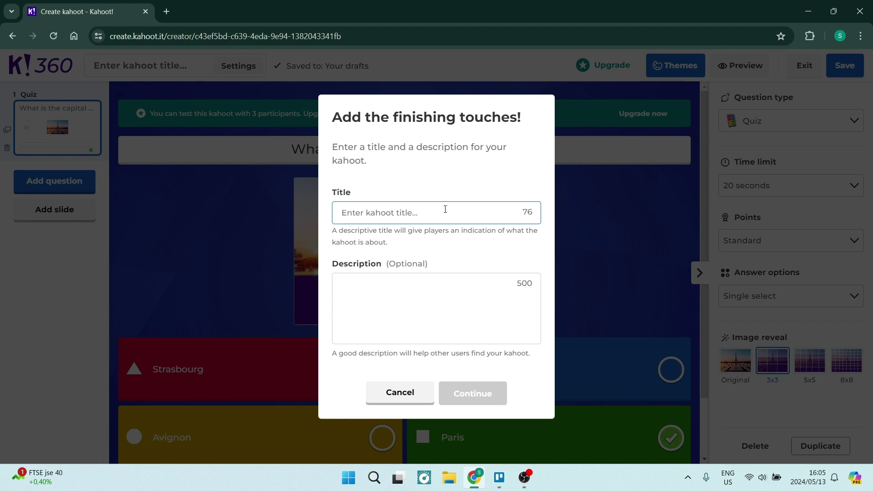
{"action": "type", "text": "Tr"}
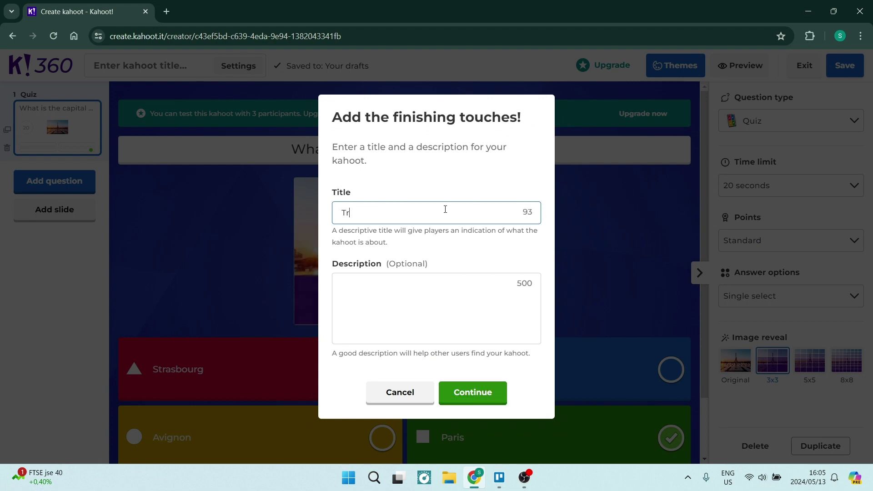
{"action": "type", "text": "ivia"}
{"action": "left_click", "coordinate": [413, 329]}
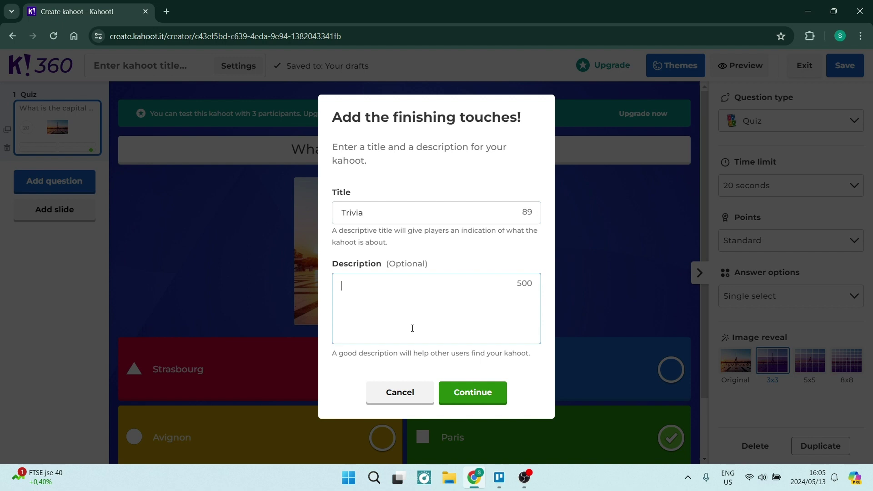
{"action": "left_click", "coordinate": [461, 396]}
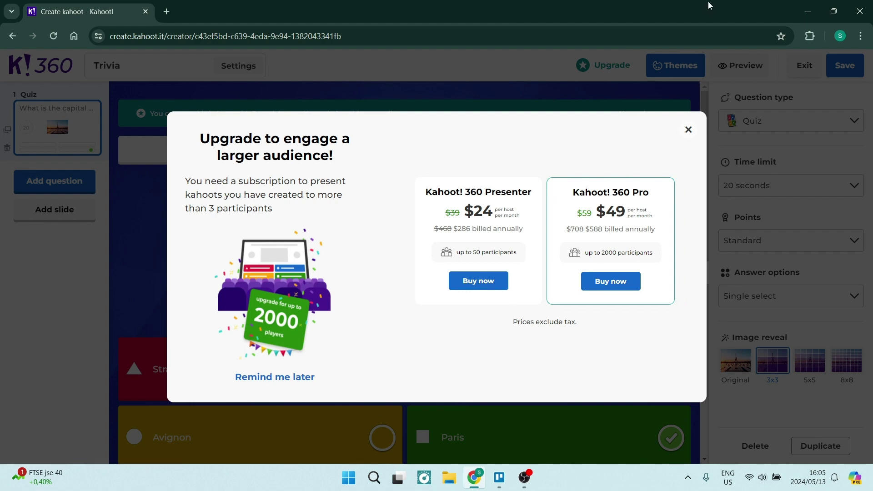
Close the upgrade offer and go to the library listing the saved Trivia kahoot
{"action": "left_click", "coordinate": [689, 130]}
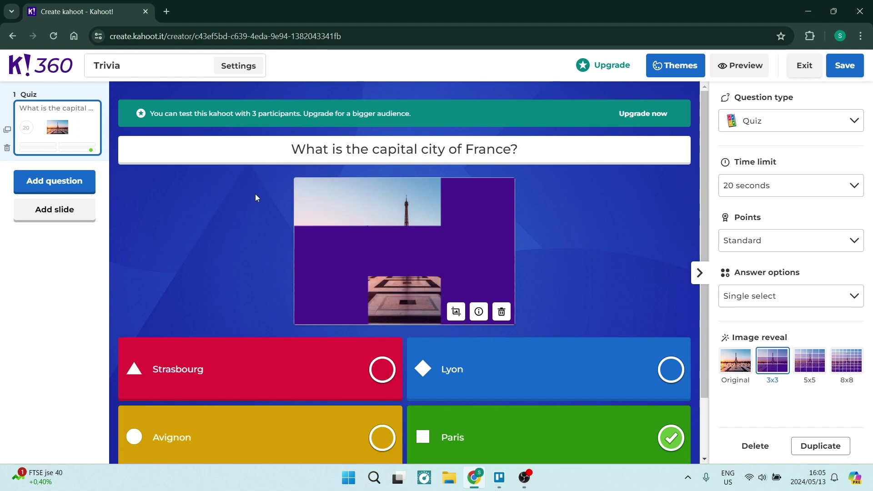
{"action": "left_click", "coordinate": [54, 63]}
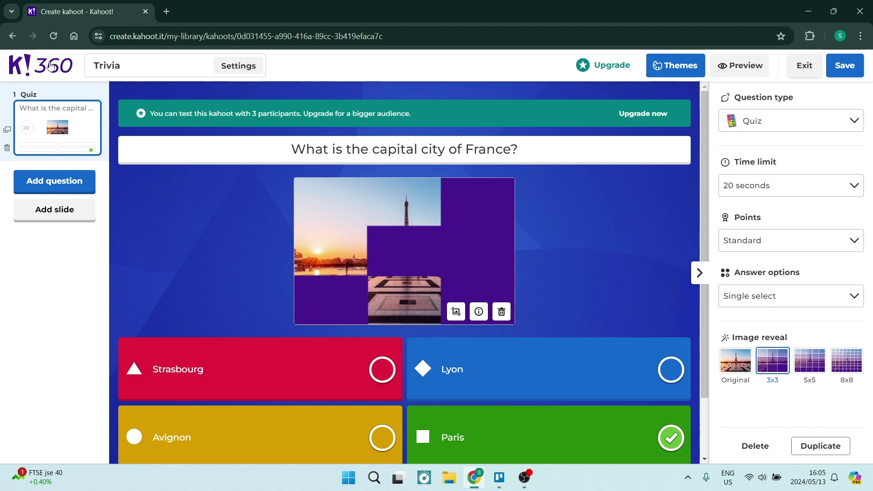